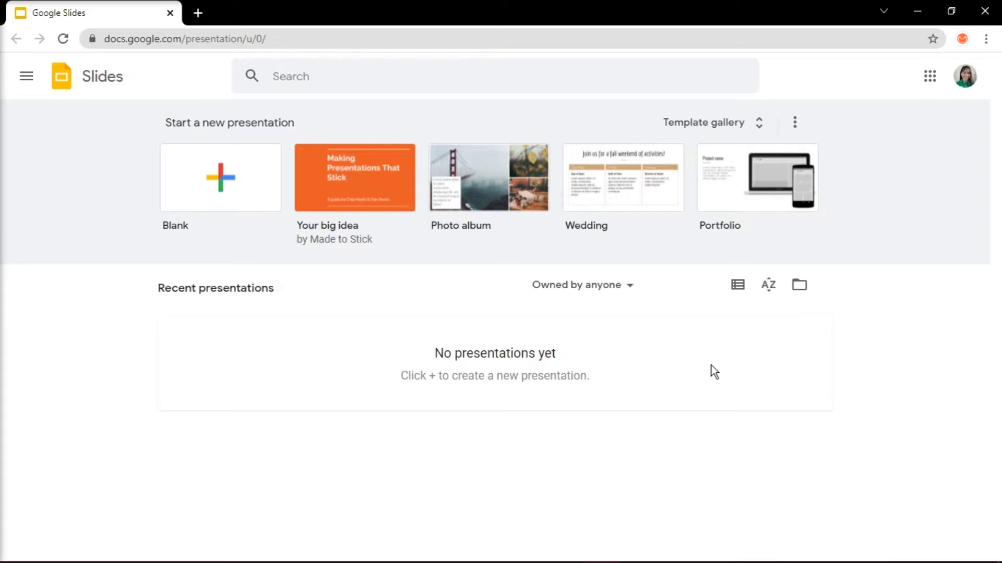
Search Google in a new tab for 'spinning wheel template for google slides'
left_click(209, 14)
type("S")
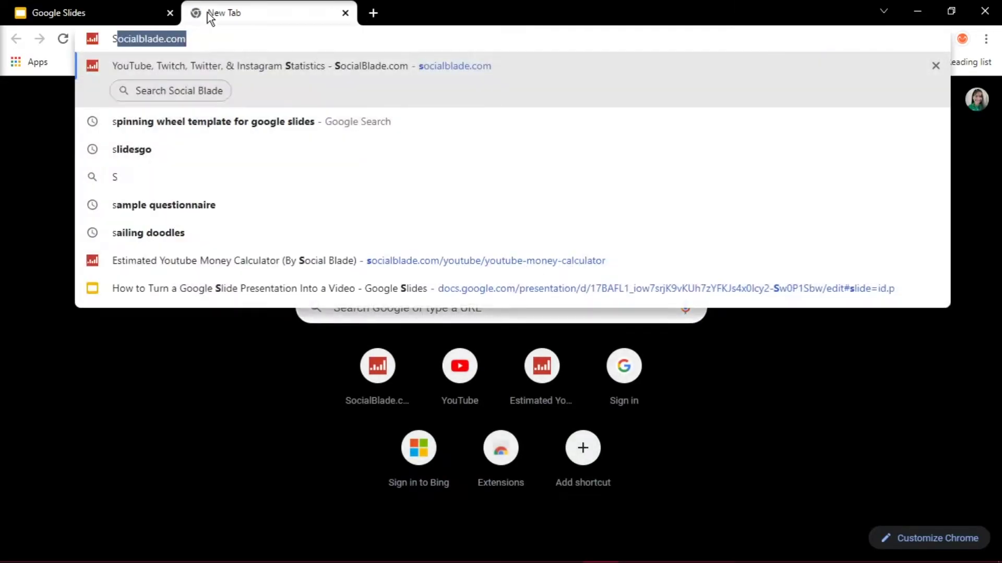
type("PINNIN")
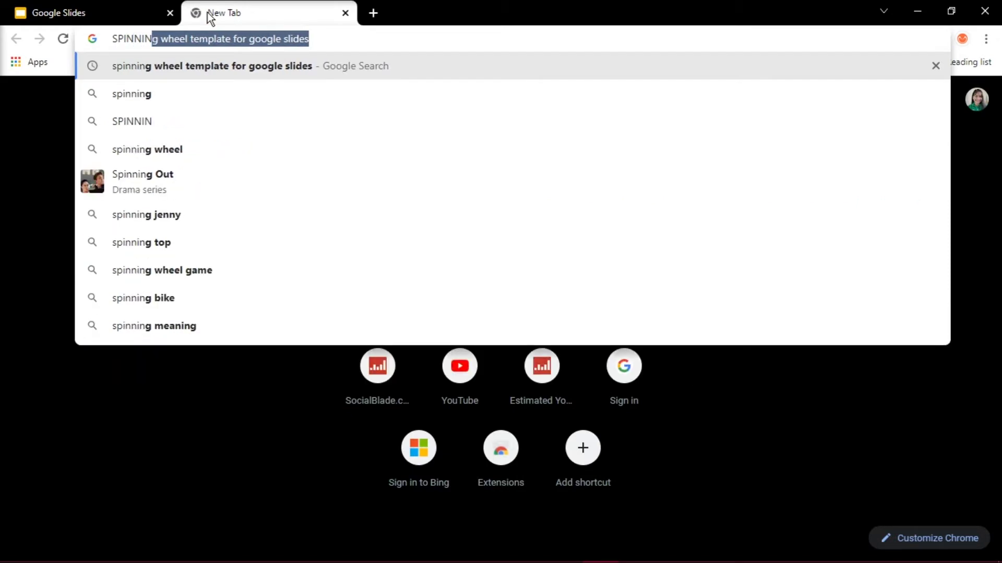
type("G")
key("End")
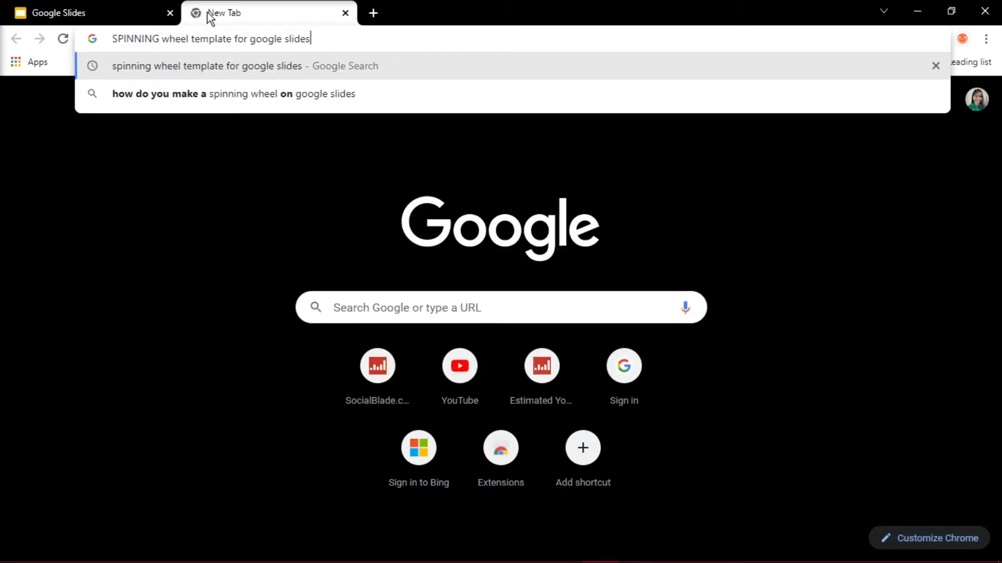
key("Return")
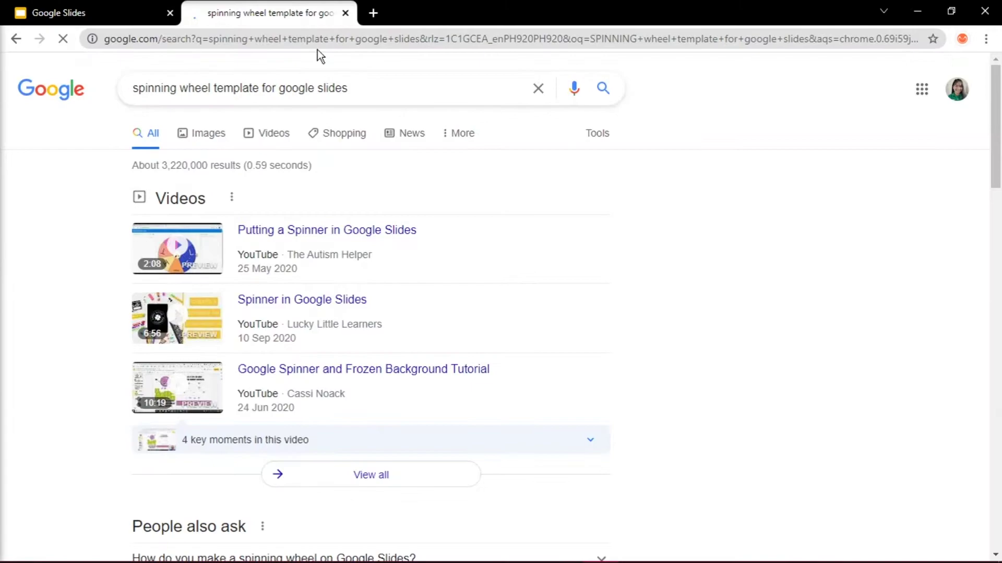
Scroll the search results down to the slidesgo 'Wheel of Big Fun' template
scroll(962, 199, "down", 1)
scroll(966, 219, "down", 3)
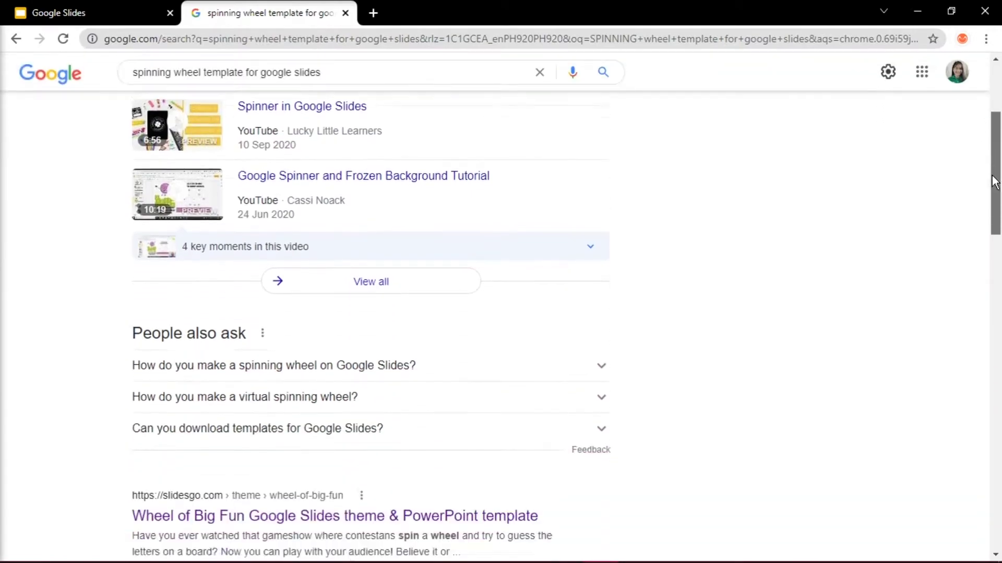
scroll(972, 237, "down", 5)
scroll(968, 266, "down", 4)
scroll(955, 329, "down", 6)
scroll(942, 407, "down", 6)
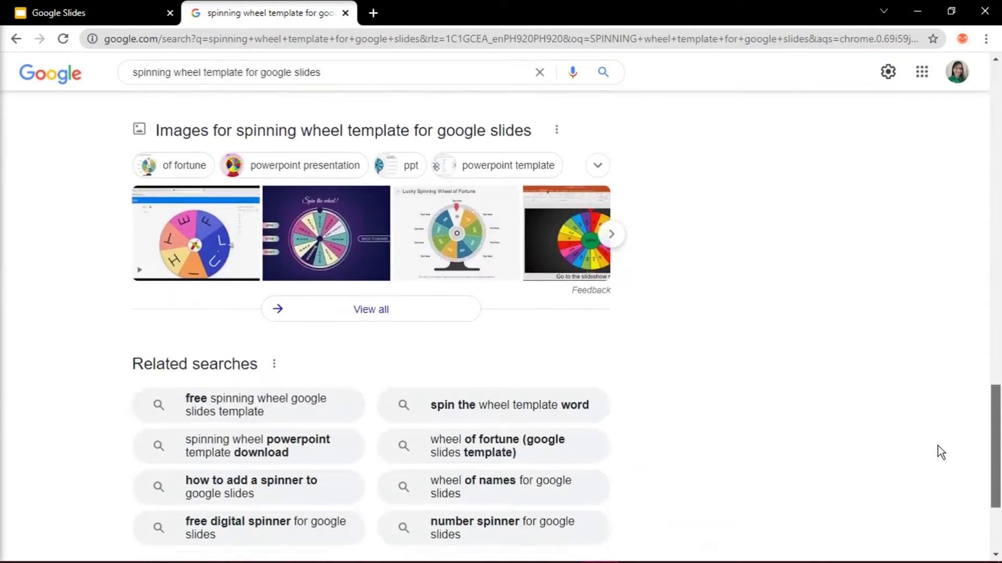
scroll(934, 480, "down", 3)
scroll(944, 313, "up", 20)
scroll(913, 151, "up", 3)
scroll(813, 193, "down", 3)
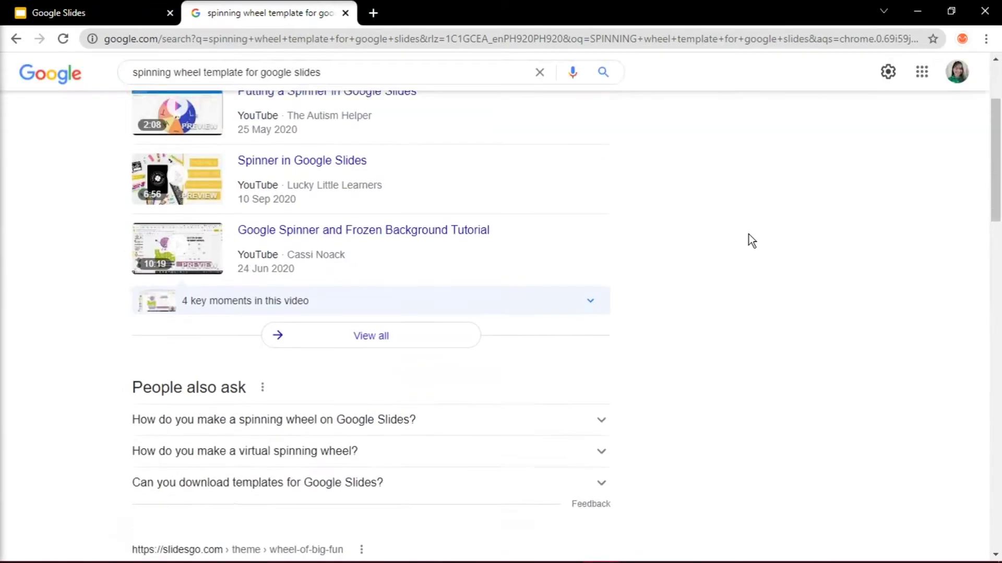
scroll(749, 234, "down", 4)
scroll(749, 236, "down", 1)
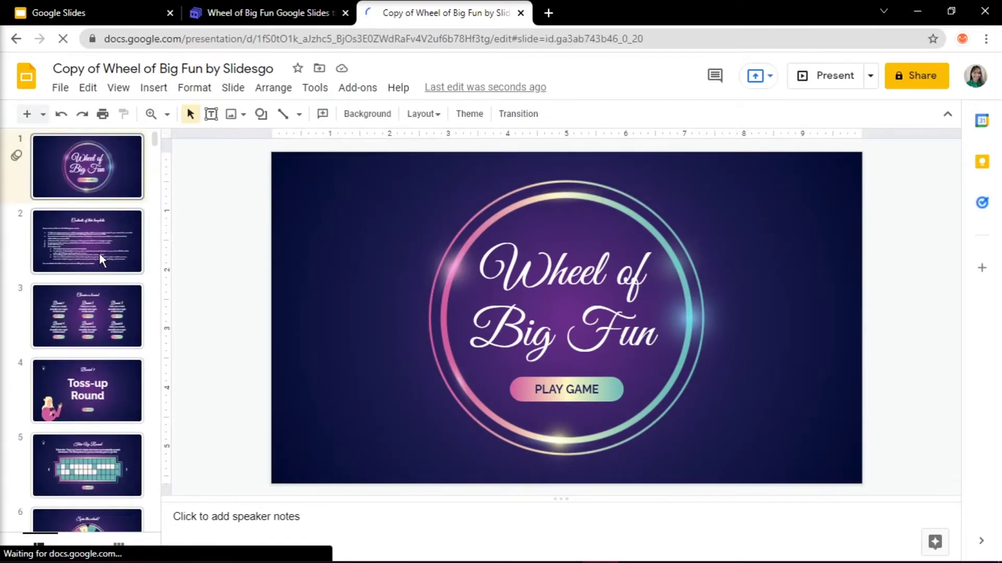
Look through slide 2 and the 'What would you like to do now?' slide, then return to the Spin the wheel slide
left_click(99, 252)
scroll(98, 467, "down", 4)
left_click(83, 443)
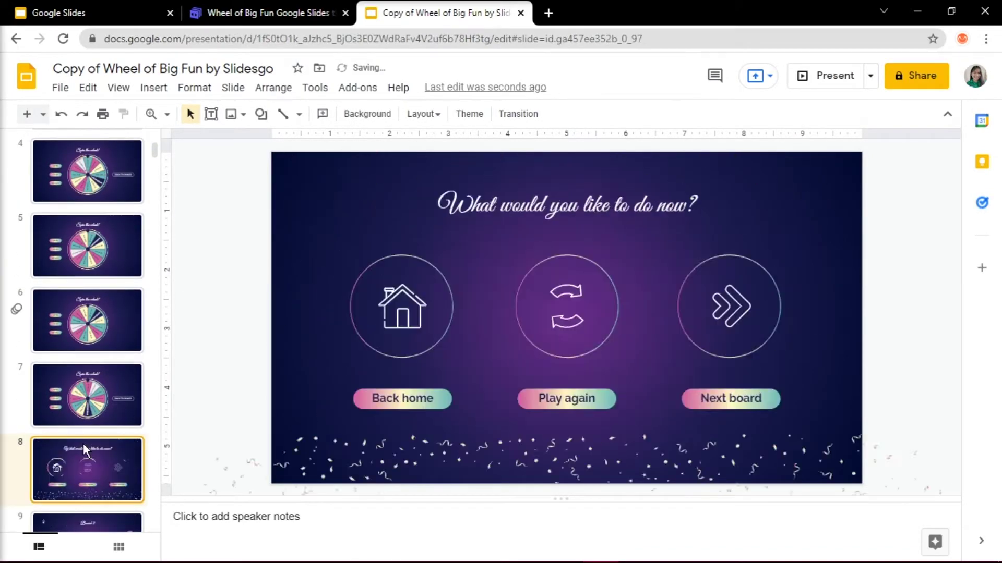
left_click(119, 250)
Replace the wheel's wedge amounts with names like JANE and ERIC, then select the whole wheel
left_click(585, 271)
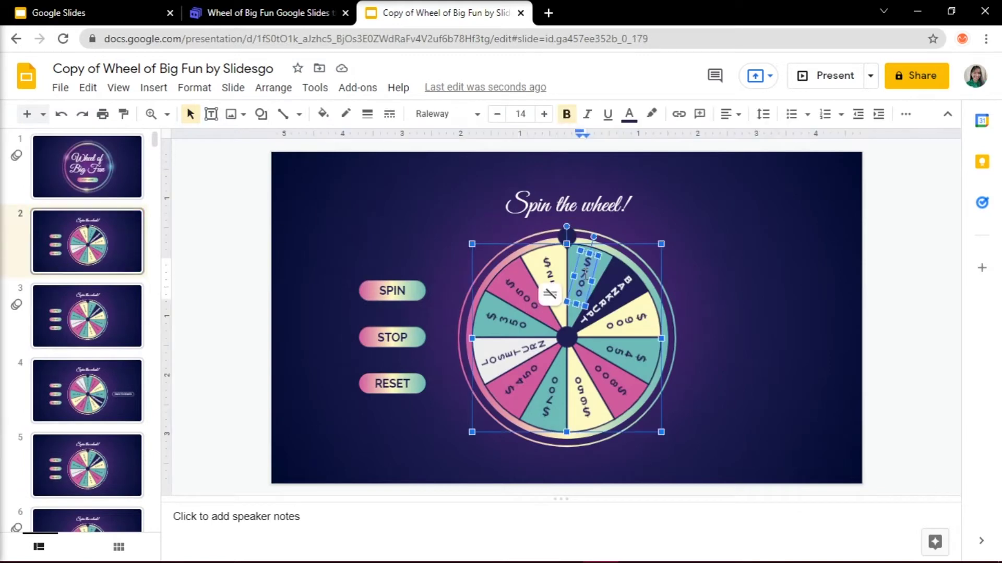
key("ctrl+a")
type("IAM")
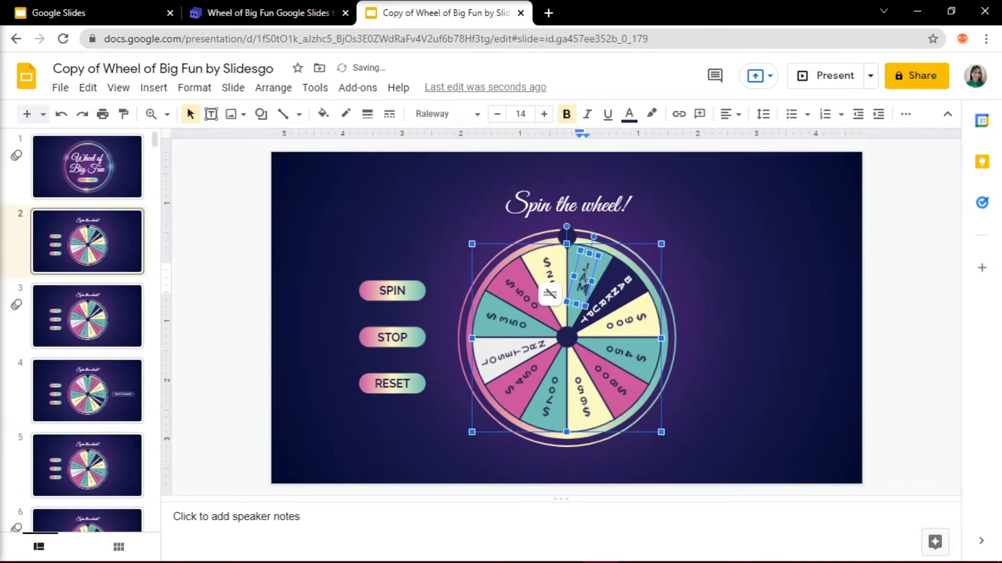
type("NE")
left_click(610, 292)
key("ctrl+a")
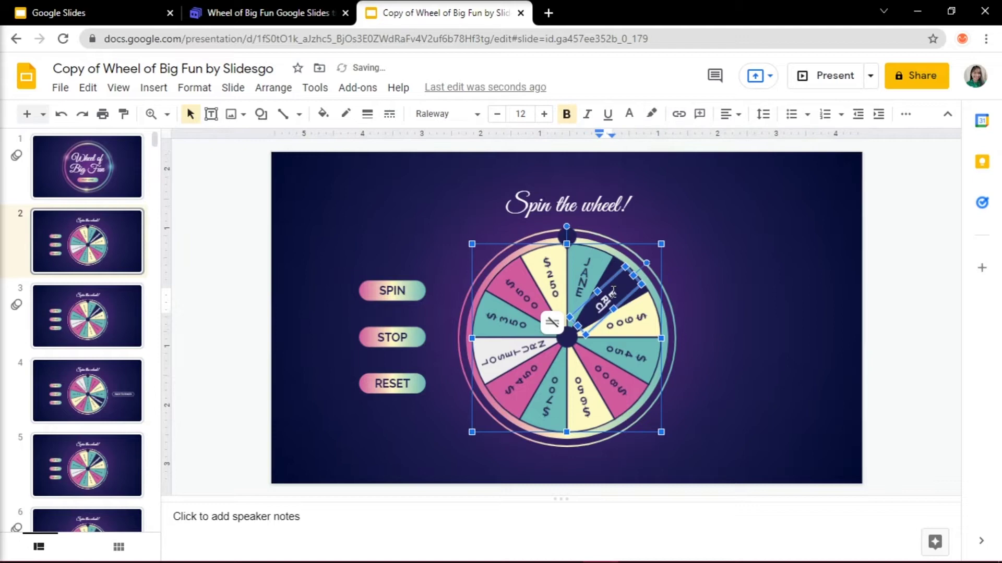
type("ERIC")
left_click(634, 319)
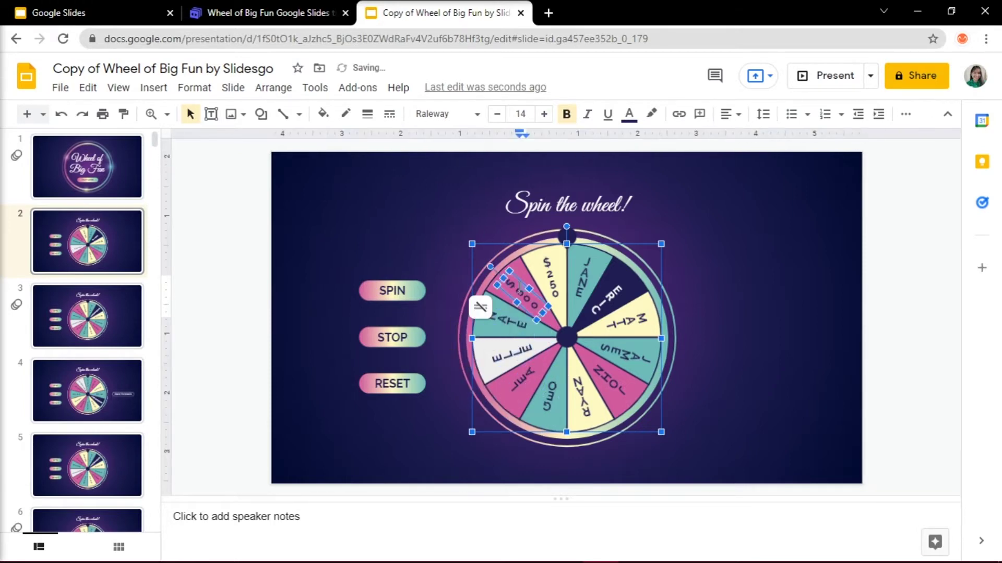
left_click(752, 297)
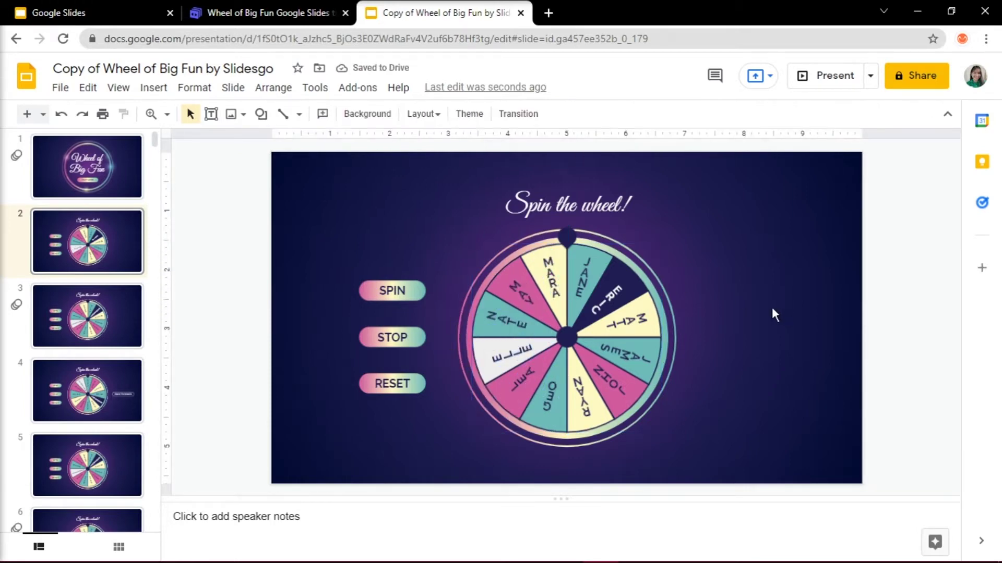
left_click(600, 261)
right_click(642, 321)
Copy the name wheel, paste it onto slide 3, and bring it to front
left_click(678, 132)
left_click(95, 309)
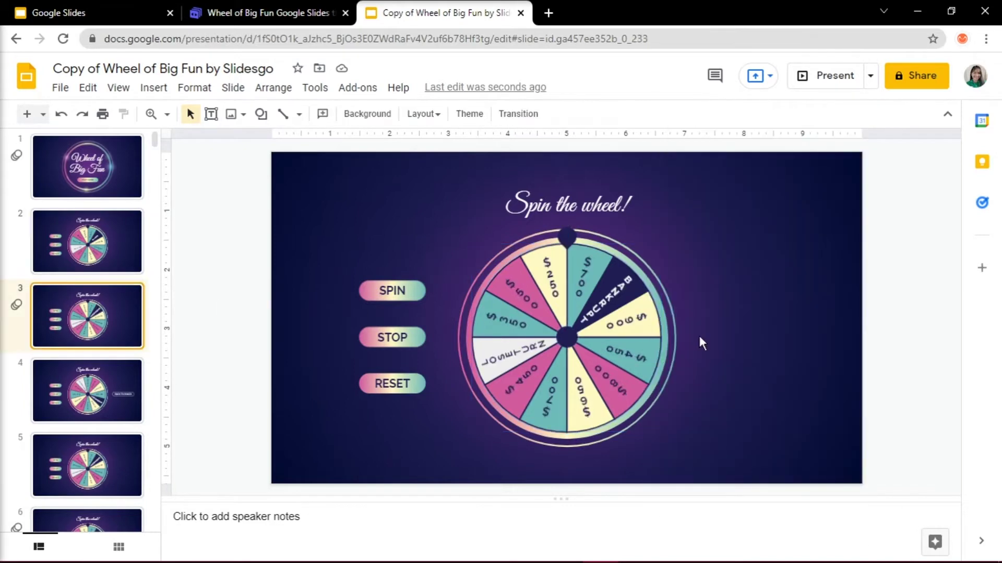
left_click(654, 321)
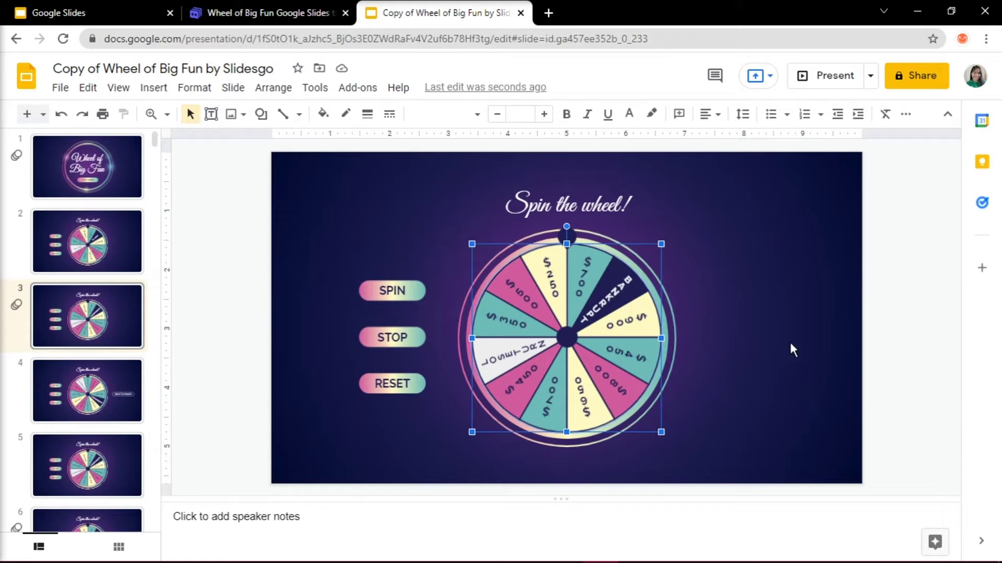
key("ctrl+v")
right_click(574, 313)
left_click(852, 339)
Paste the name wheel onto slides 4 and 6, bringing it in front
left_click(87, 390)
key("ctrl+v")
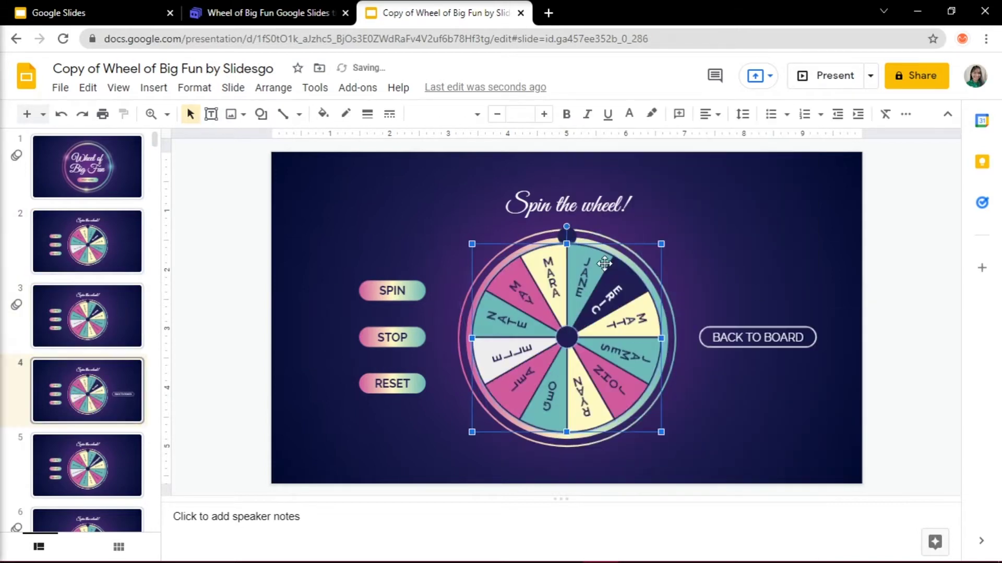
key("ctrl+z")
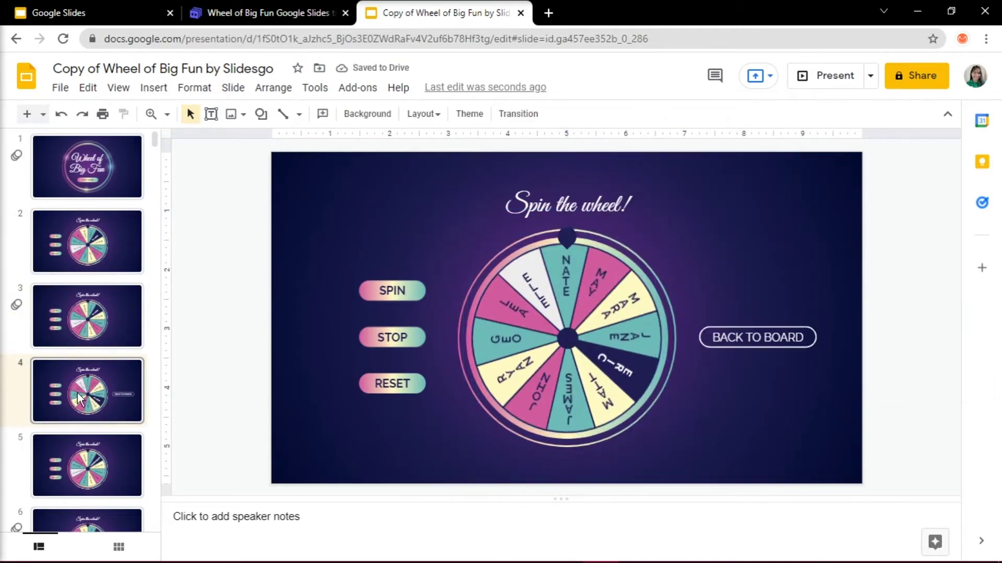
key("ctrl+v")
left_click(87, 465)
key("ctrl+v")
right_click(574, 313)
left_click(860, 326)
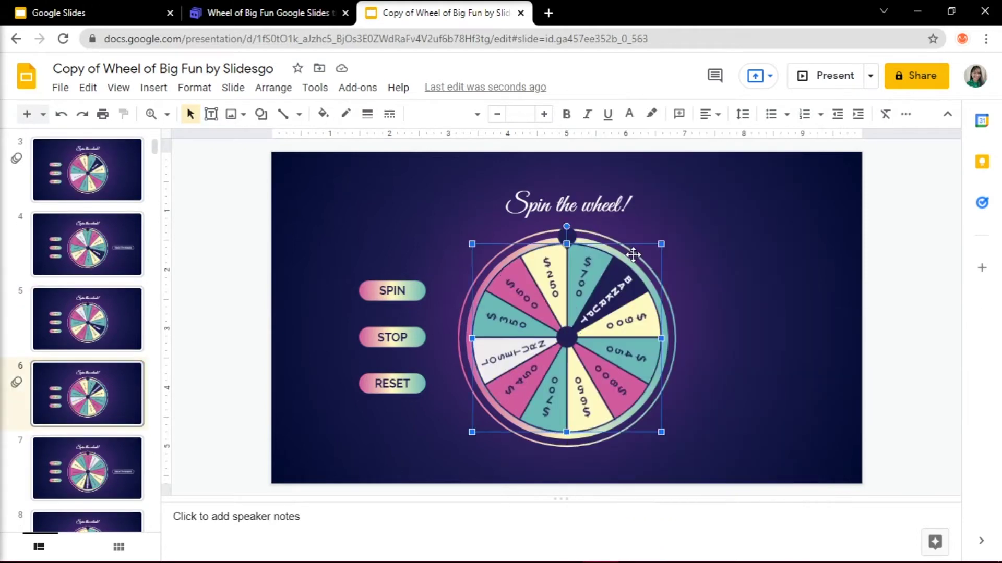
right_click(572, 313)
left_click(847, 323)
Paste the name wheel onto slide 7, bringing it in front on slides 7 and 9
left_click(87, 466)
key("ctrl+v")
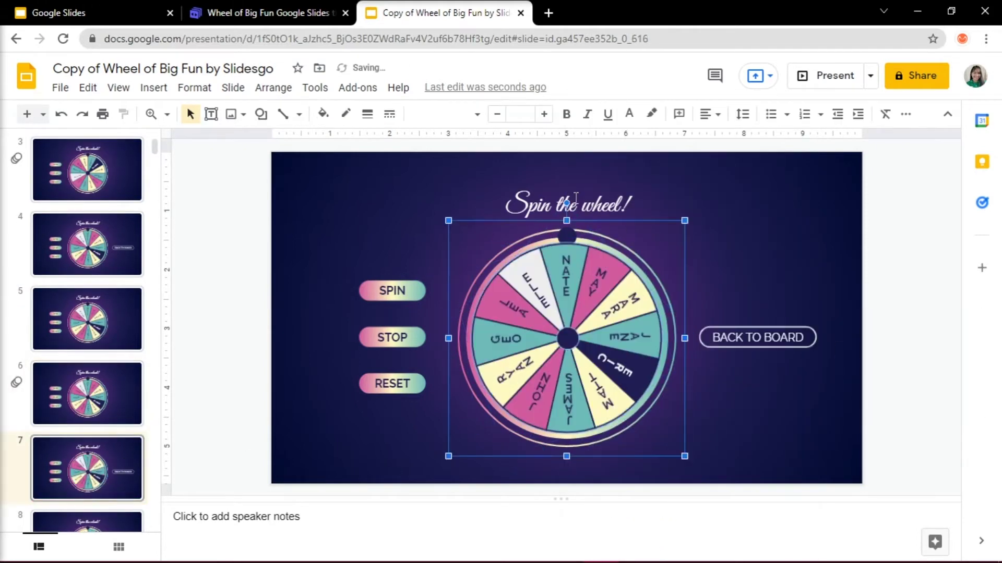
right_click(575, 224)
left_click(847, 323)
left_click(88, 519)
left_click(90, 464)
right_click(569, 234)
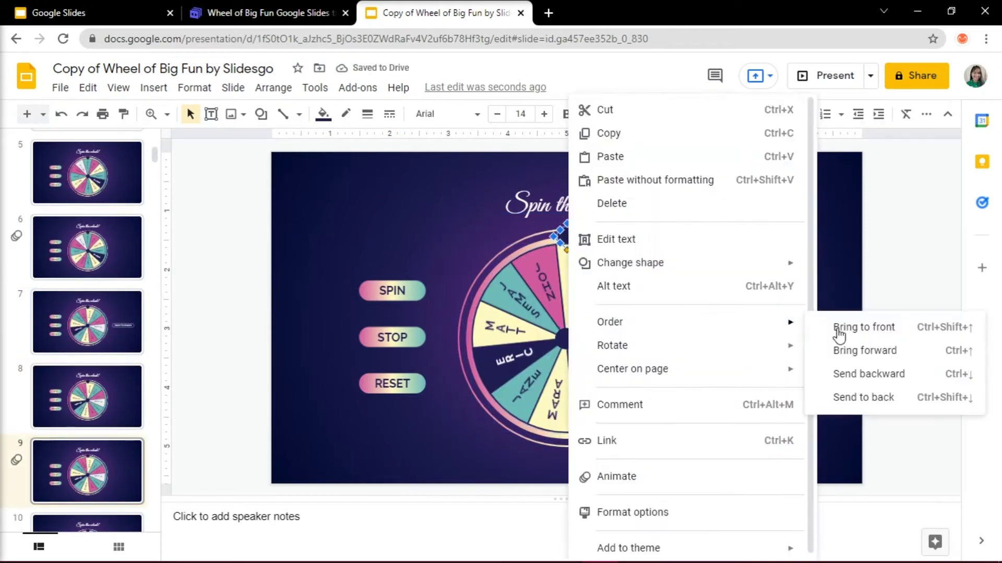
left_click(839, 329)
Paste the name wheel onto slides 10 and 12, bringing it in front on slides 12 and 13
left_click(87, 519)
key("ctrl+v")
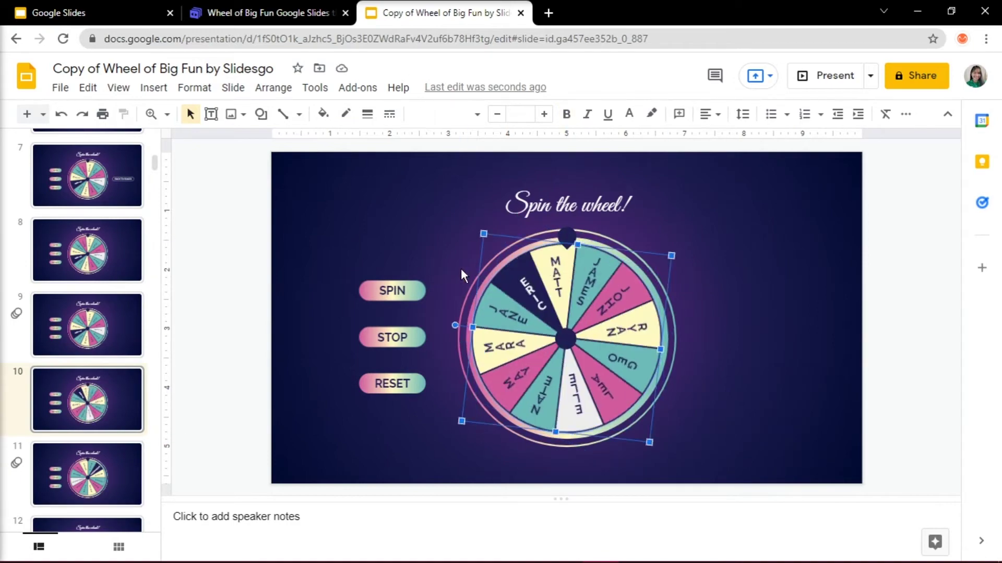
left_click(87, 519)
key("ctrl+v")
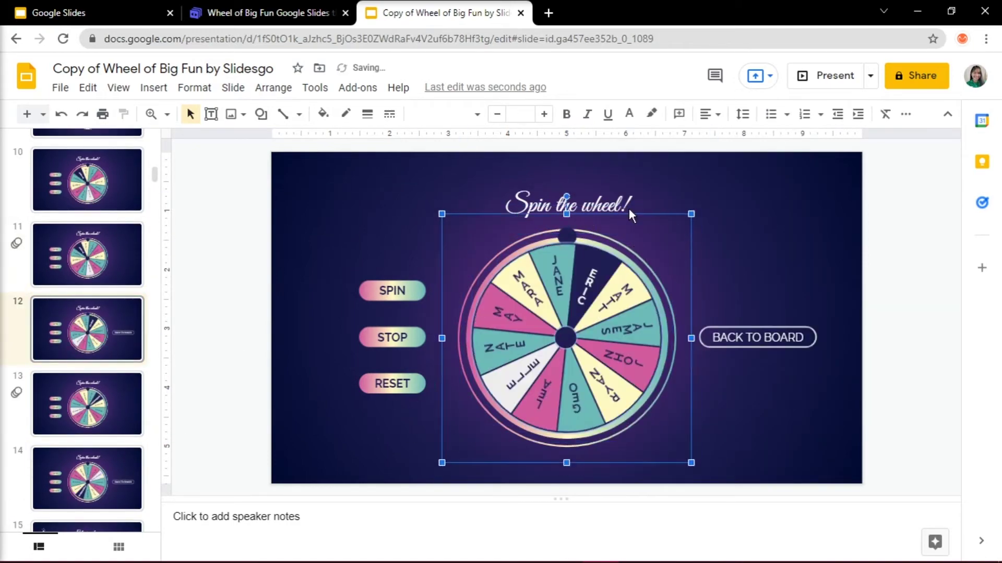
right_click(569, 235)
left_click(860, 351)
left_click(88, 404)
right_click(569, 235)
left_click(87, 479)
left_click(567, 237)
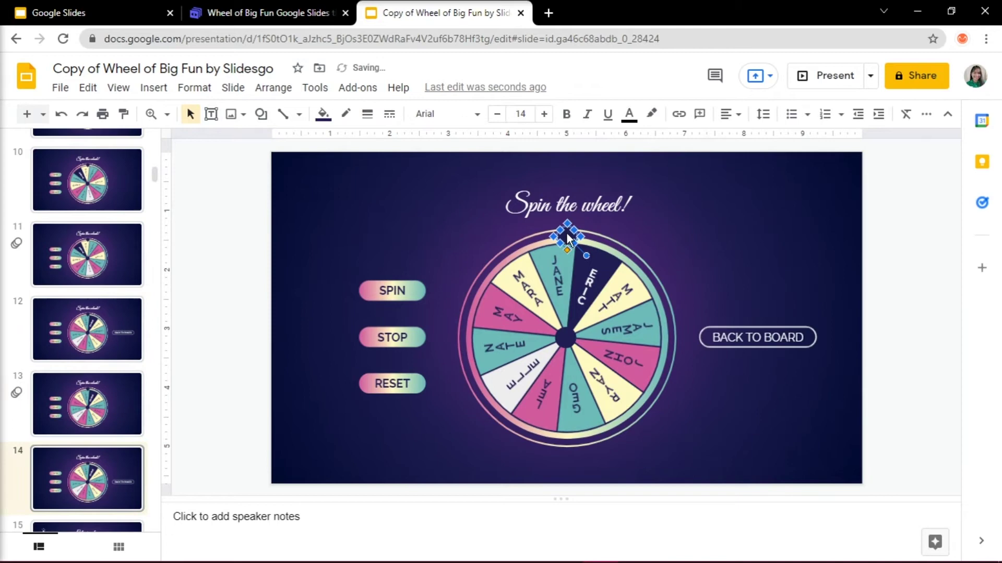
Paste the name wheel onto slide 3
key("ctrl+v")
scroll(87, 313, "up", 15)
left_click(87, 315)
key("ctrl+v")
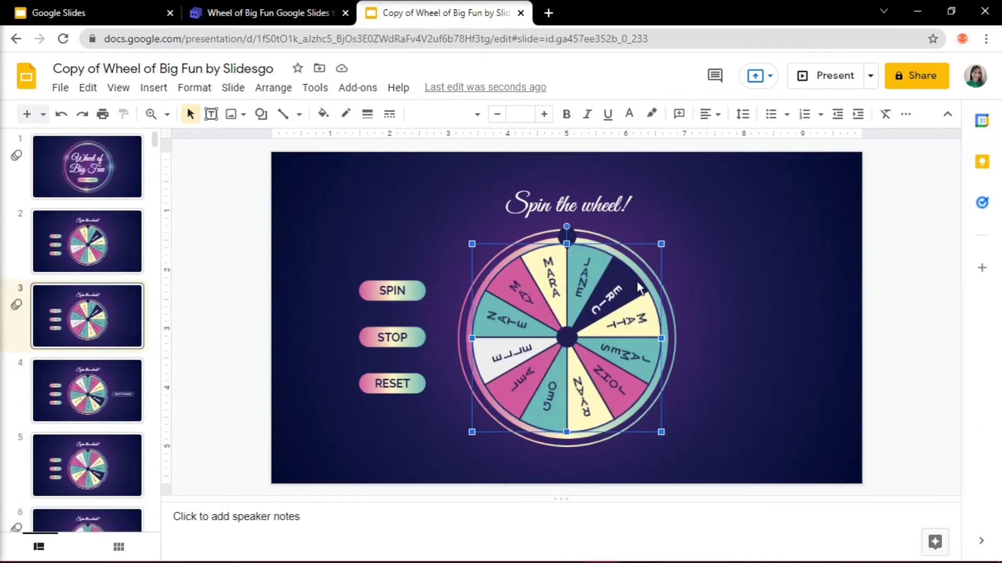
Preview the wheel's spin animations in the Motion panel, then stop the preview
right_click(638, 286)
left_click(683, 437)
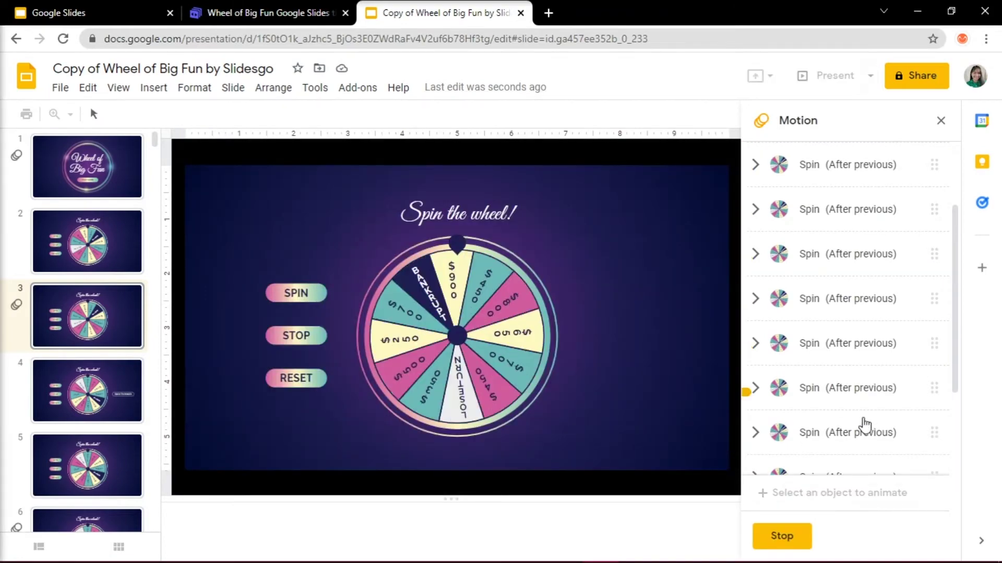
scroll(866, 425, "down", 5)
scroll(881, 421, "down", 3)
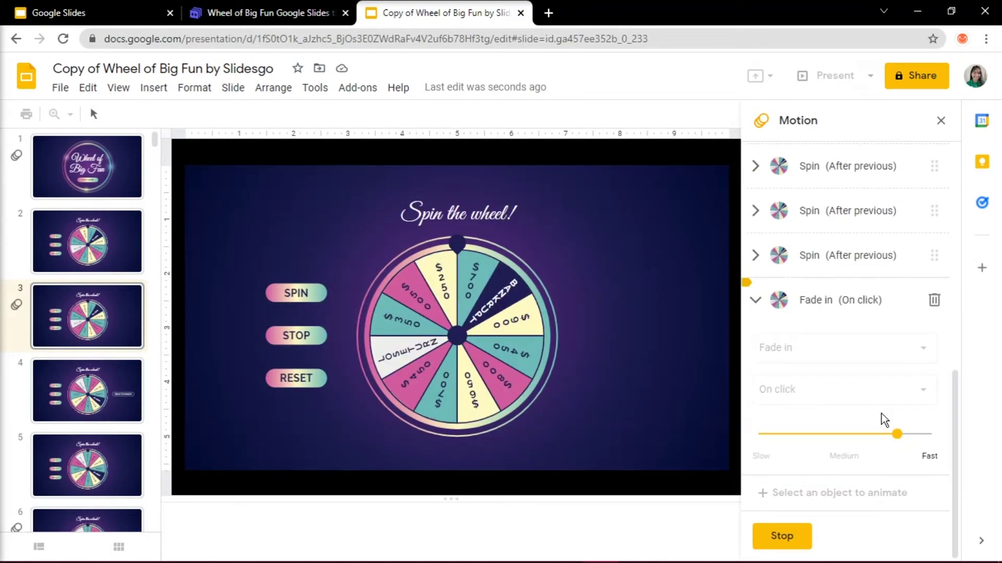
left_click(109, 245)
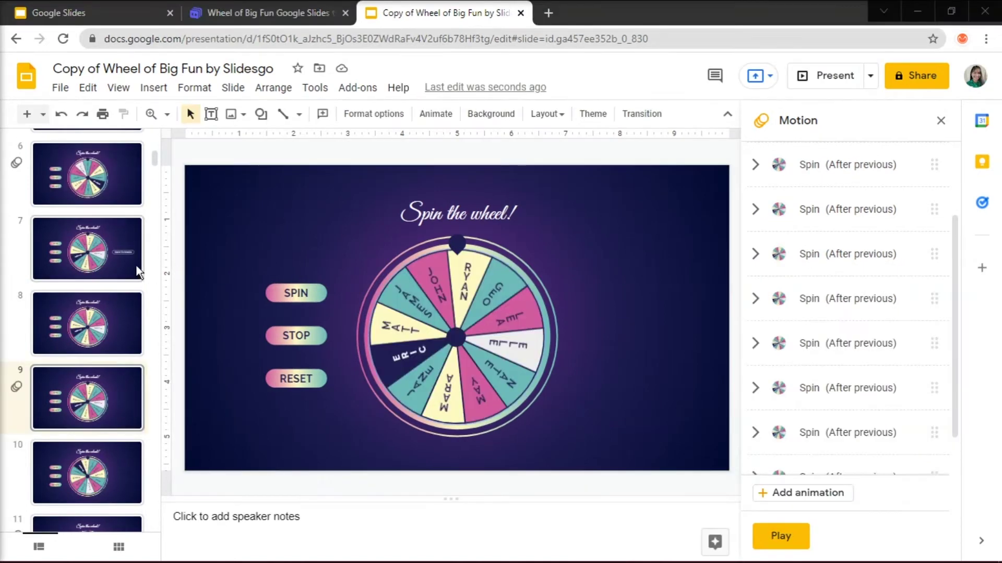
Replace the PLAY GAME button's old slide link with a Next Slide link
left_click(117, 178)
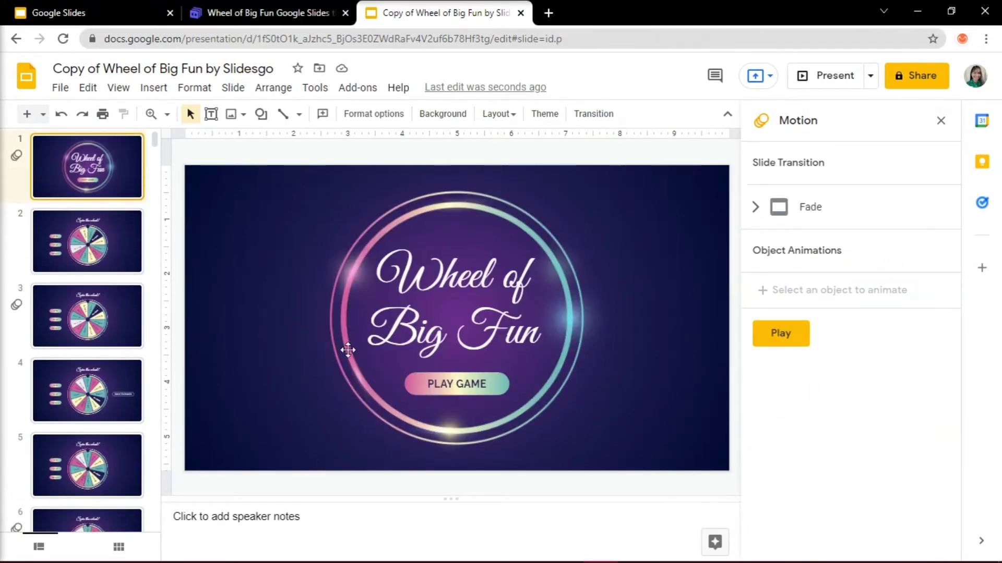
left_click(497, 384)
left_click(509, 383)
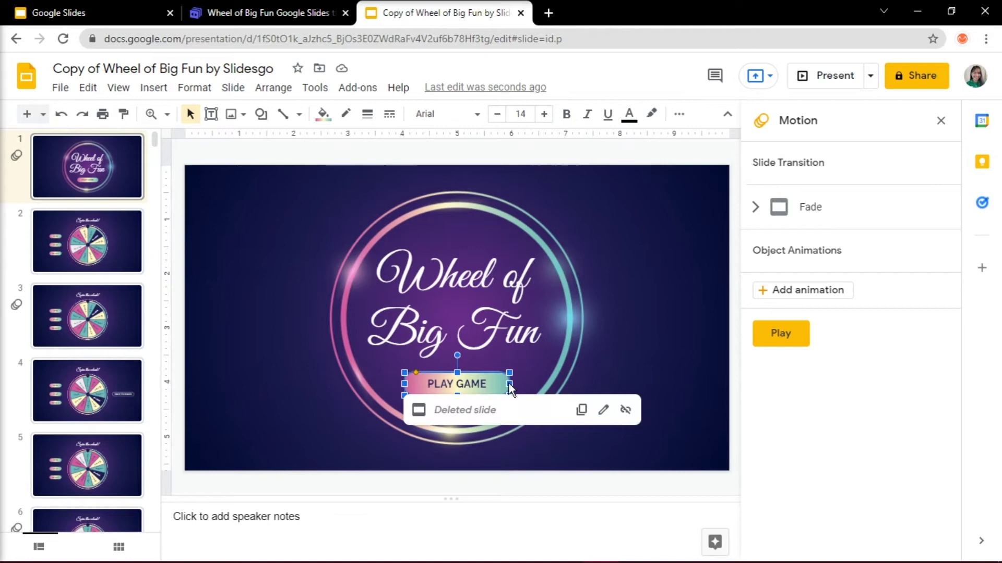
left_click(603, 409)
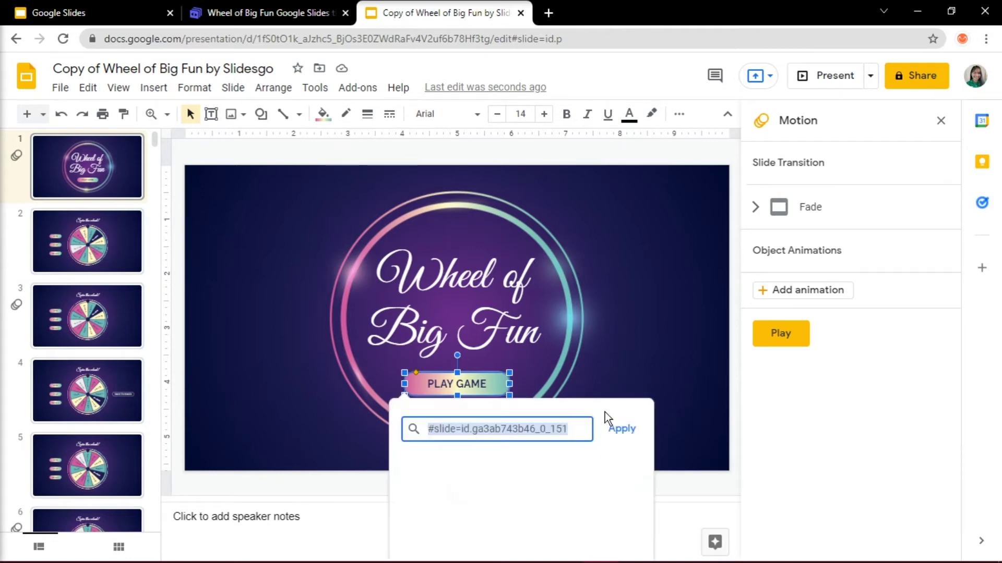
key("End")
key("ctrl+BackSpace")
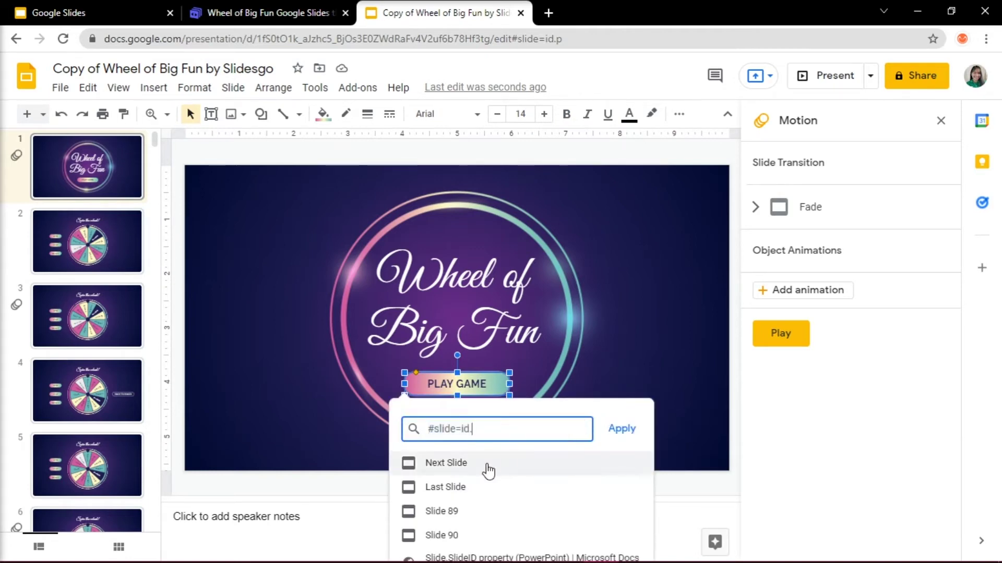
left_click(487, 470)
Check the link targets of slide 2's SPIN and STOP buttons
left_click(91, 240)
left_click(318, 289)
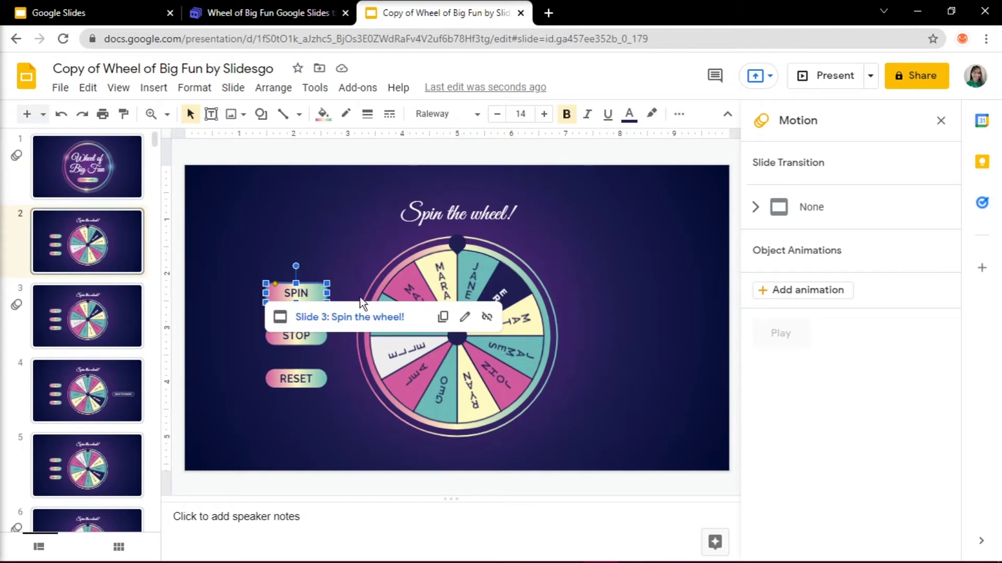
left_click(315, 338)
right_click(315, 341)
left_click(347, 440)
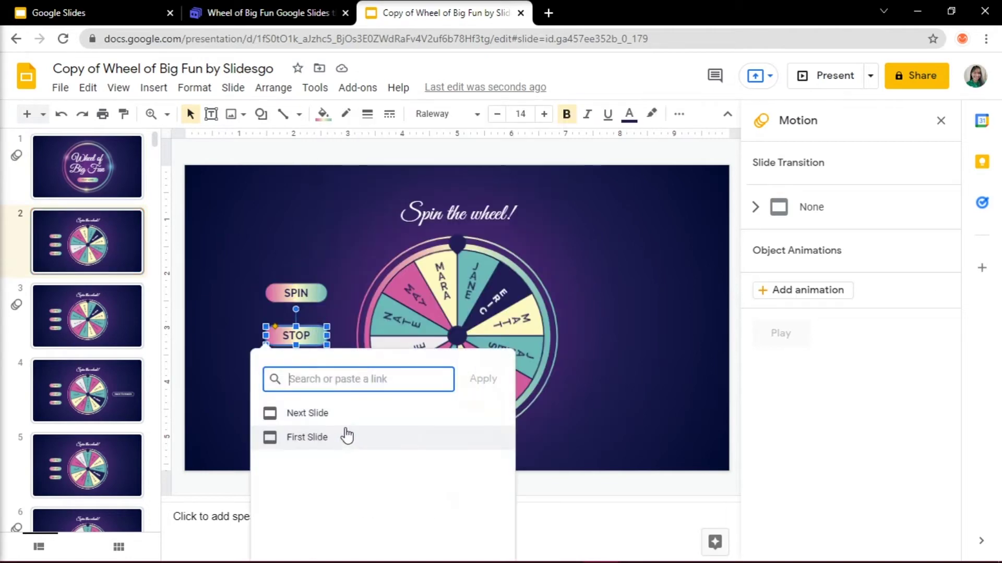
left_click(374, 45)
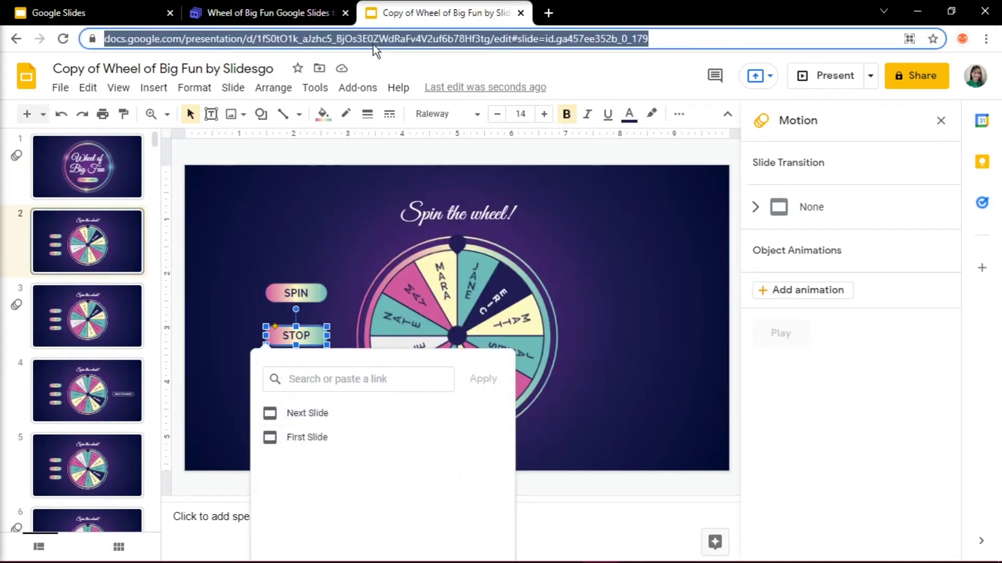
left_click(124, 311)
Check SPIN and STOP on slide 3, and link its RESET button to the next slide
left_click(305, 290)
left_click(312, 335)
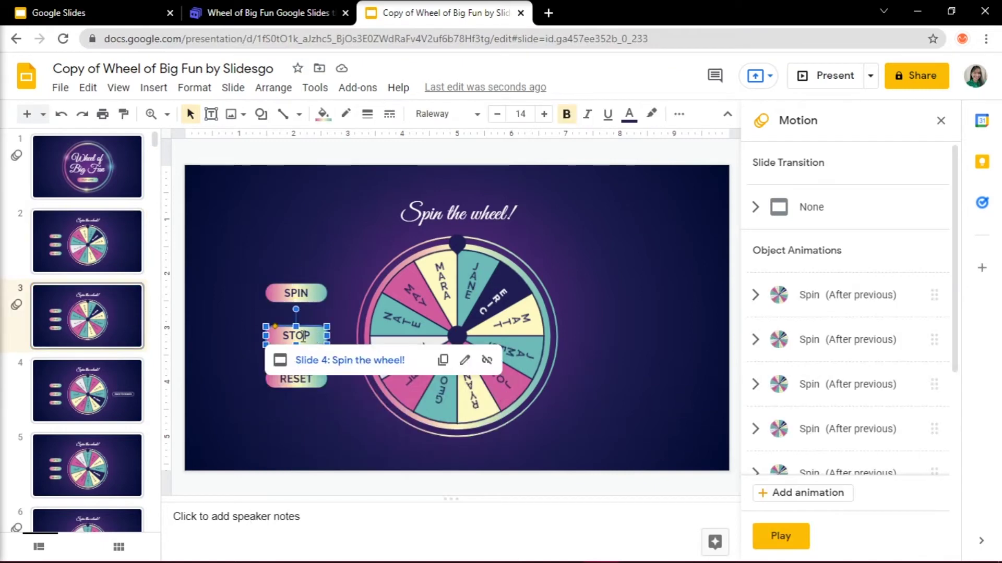
left_click(313, 379)
right_click(321, 381)
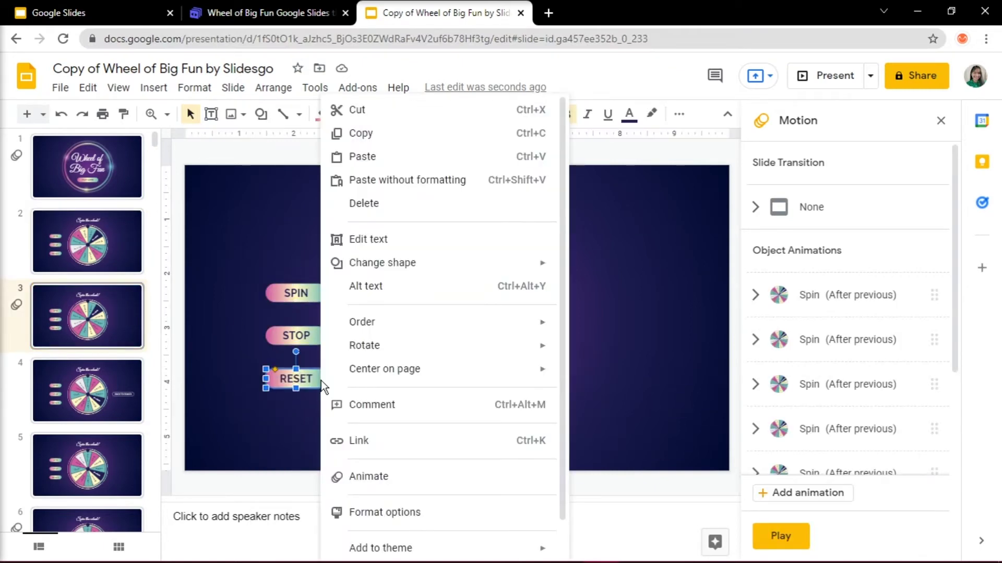
left_click(359, 439)
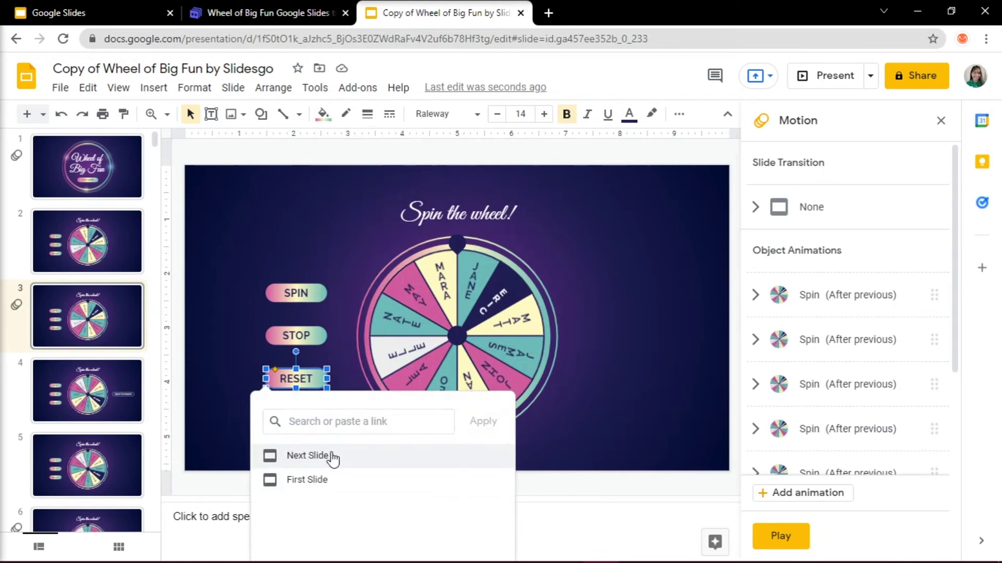
left_click(333, 457)
Recheck the links of SPIN on slide 2 and RESET on slide 3
left_click(104, 460)
key("Up")
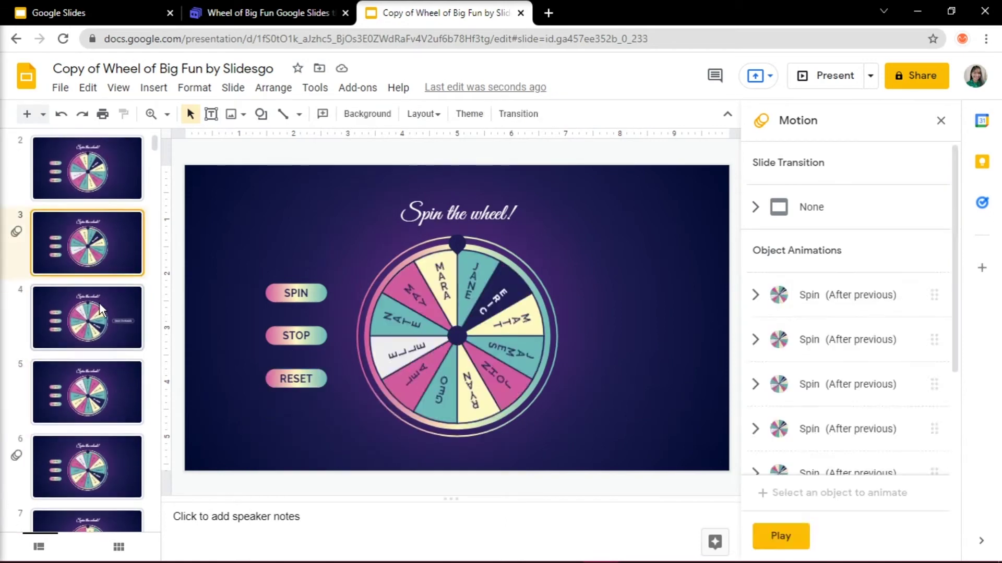
key("Up")
key("Up")
left_click(294, 291)
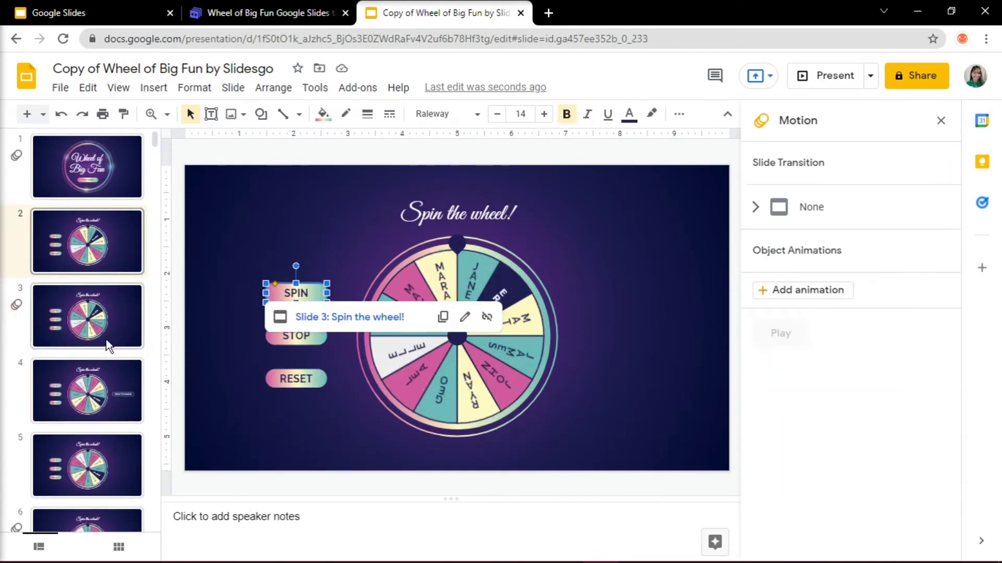
left_click(104, 339)
left_click(323, 378)
left_click(464, 402)
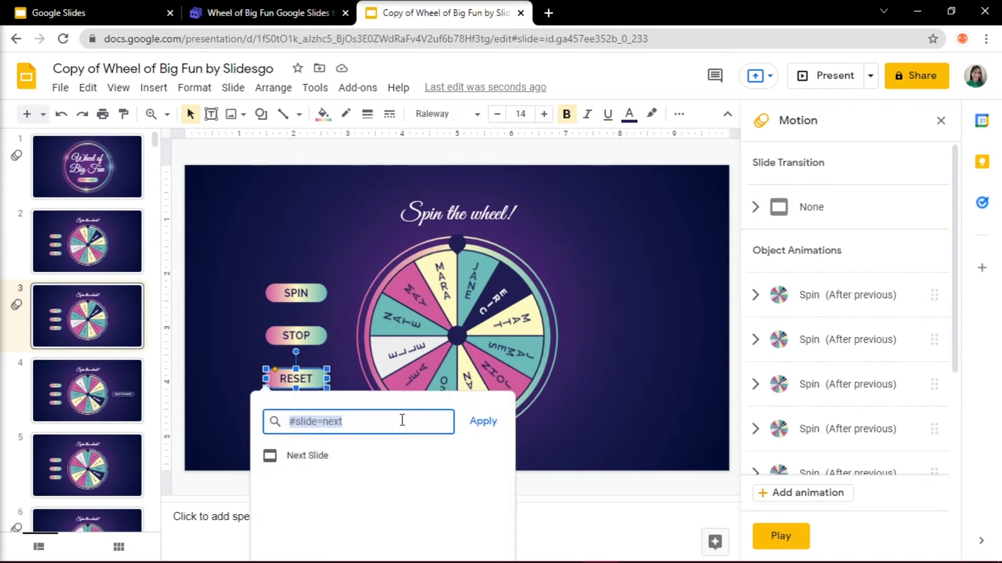
key("Escape")
Check STOP on slide 4, and relink its BACK TO BOARD button to the next slide
left_click(87, 391)
left_click(323, 340)
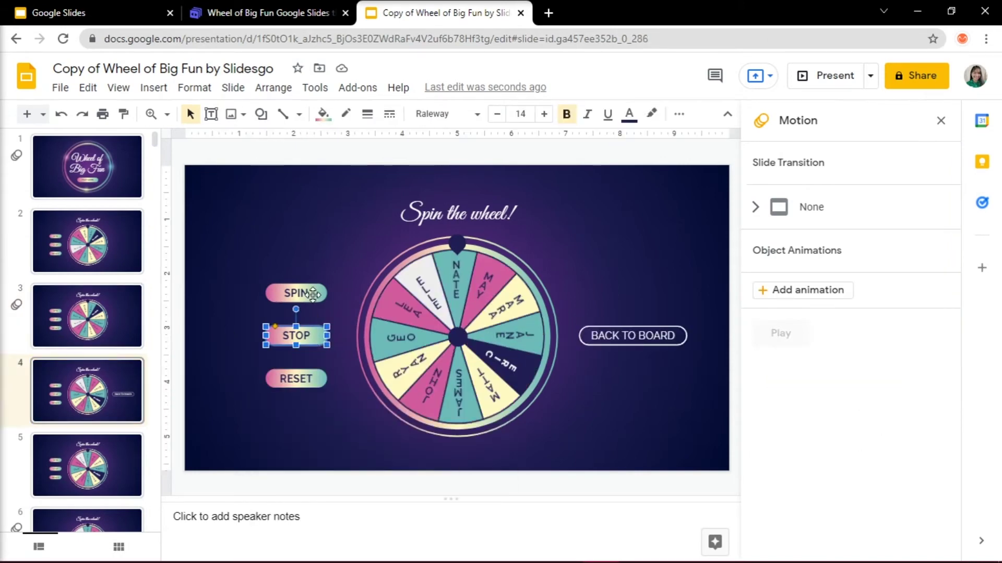
left_click(107, 469)
key("Up")
left_click(616, 329)
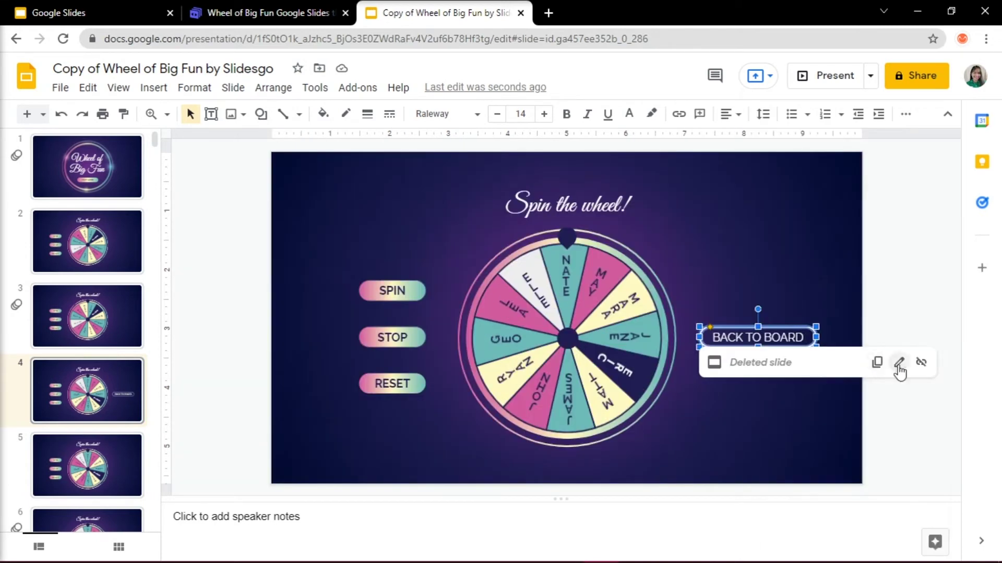
left_click(900, 365)
left_click(782, 415)
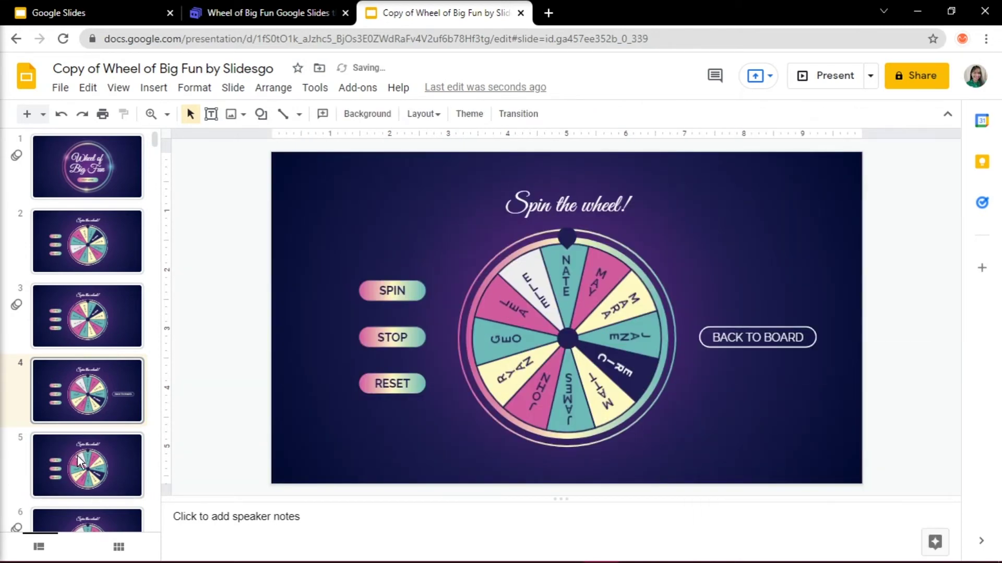
Check the SPIN, STOP and BACK TO BOARD links on slides 5 through 7
key("Down")
right_click(404, 290)
left_click(459, 476)
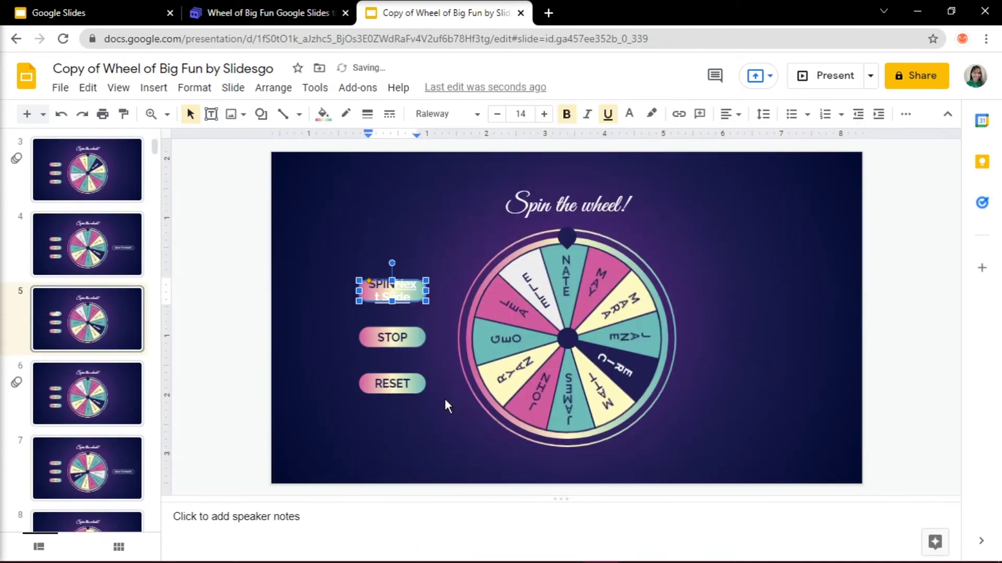
left_click(420, 288)
left_click(95, 414)
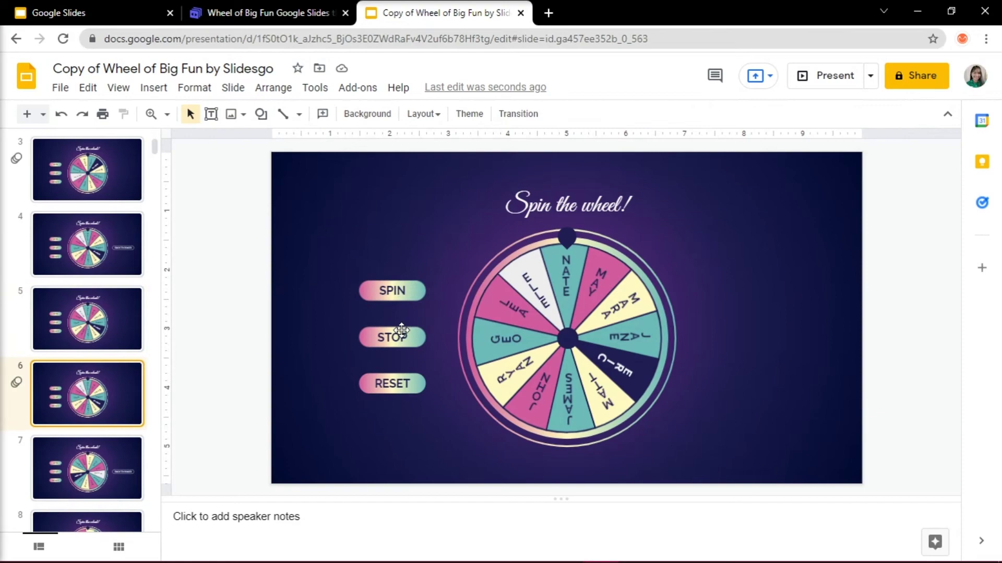
left_click(401, 330)
left_click(438, 360)
left_click(758, 337)
left_click(897, 360)
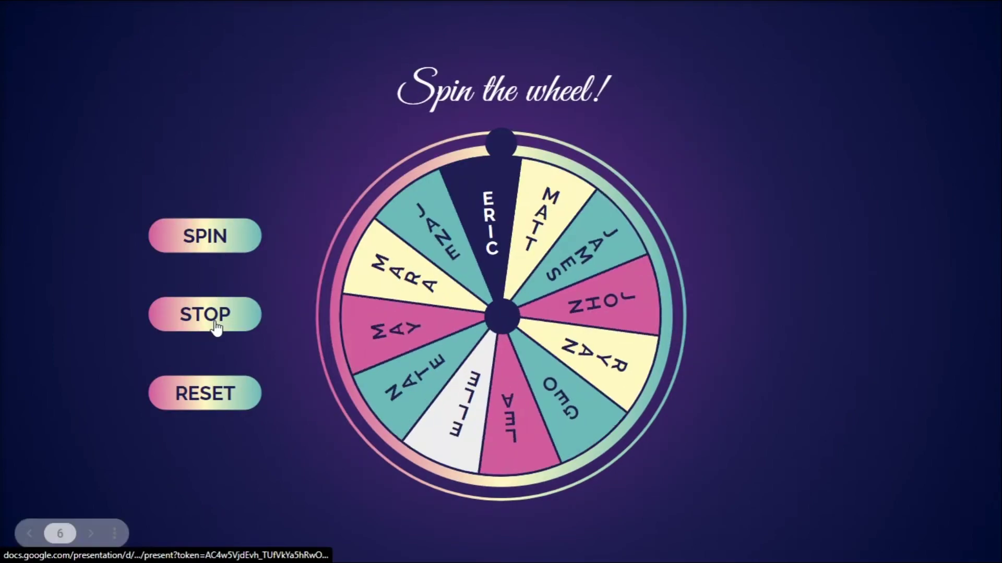
In the slideshow, stop the wheel so it lands on a name, then click BACK TO BOARD
left_click(215, 317)
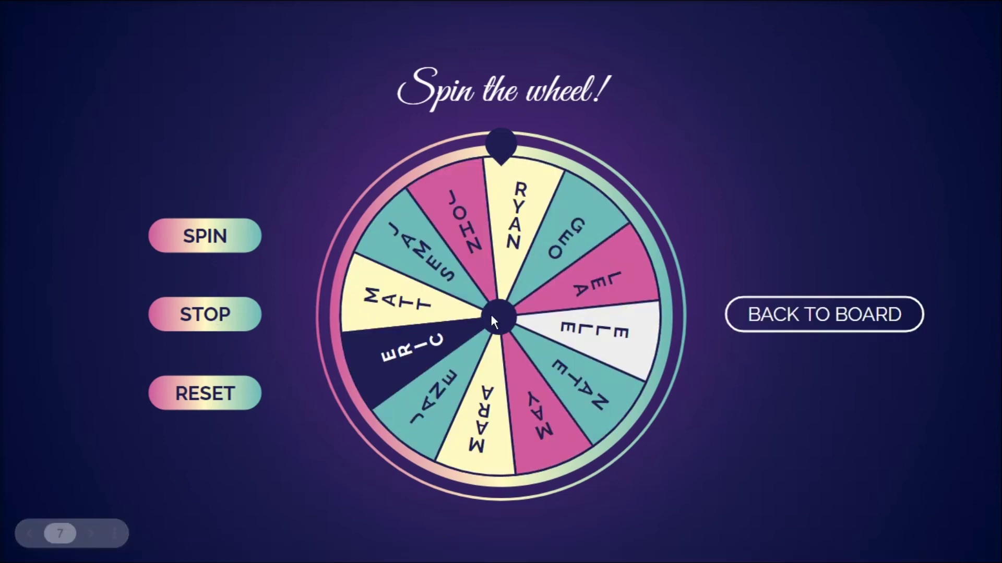
left_click(792, 319)
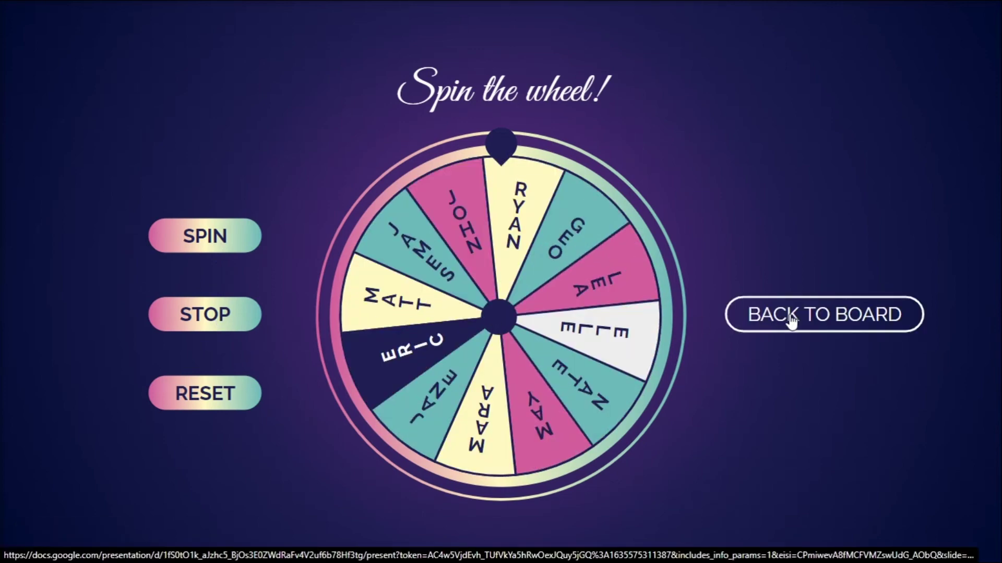